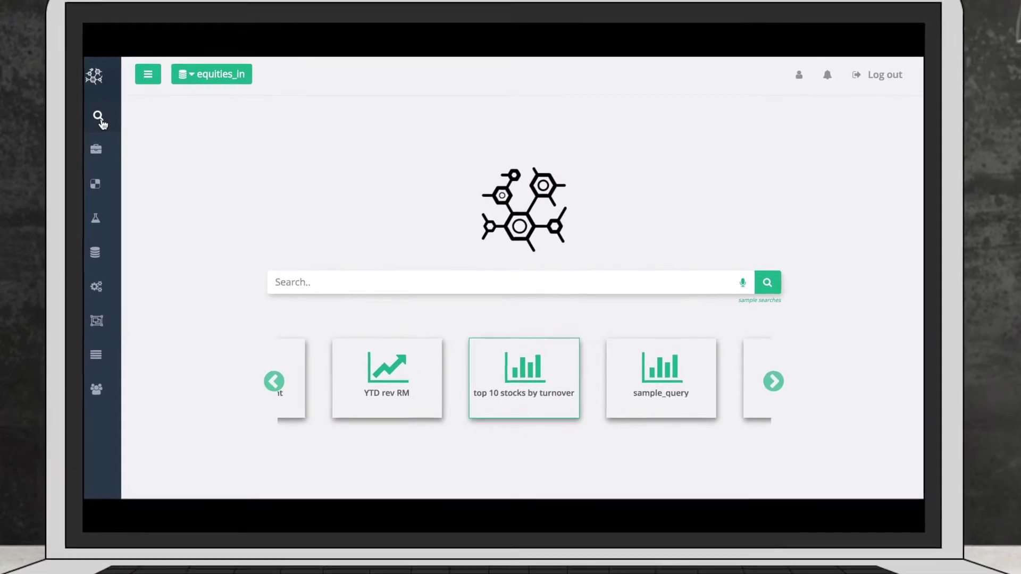
# Search for 'INFY vs TCS' to display its KPI tiles and TCS-vs-INFY close scatter chart
pyautogui.click(367, 287)
pyautogui.write('IN')
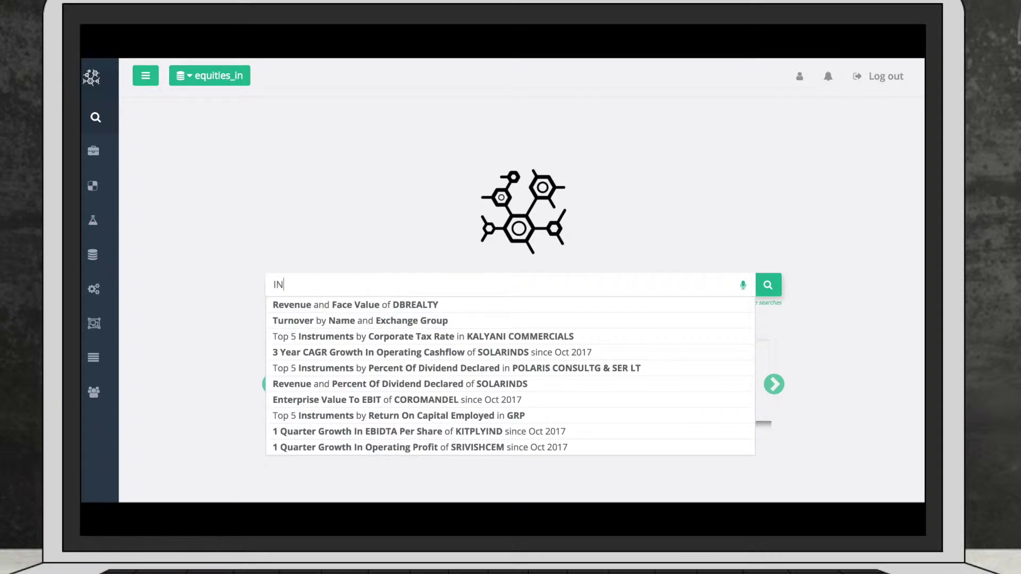
pyautogui.write('FY vs ')
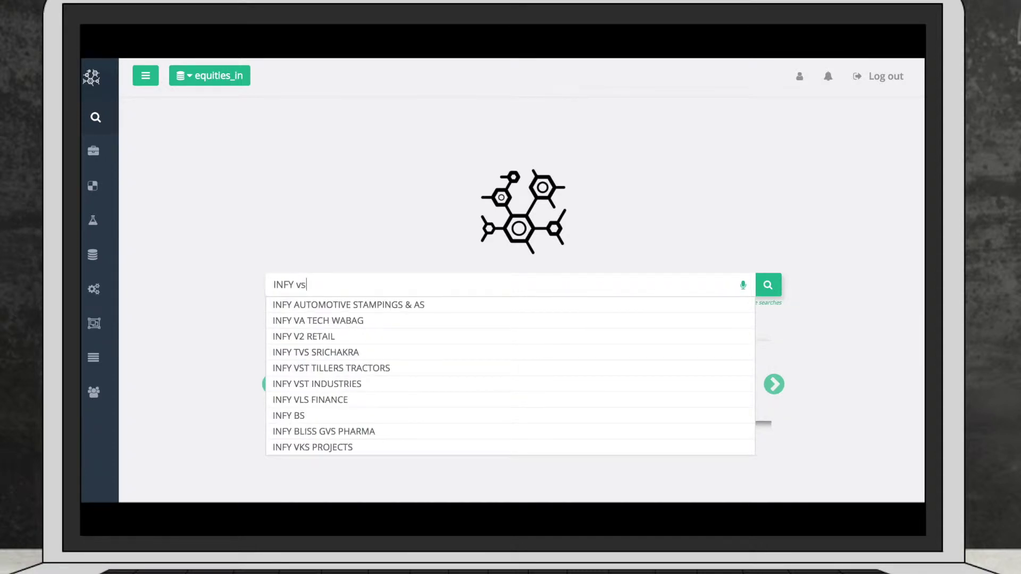
pyautogui.write('TCS')
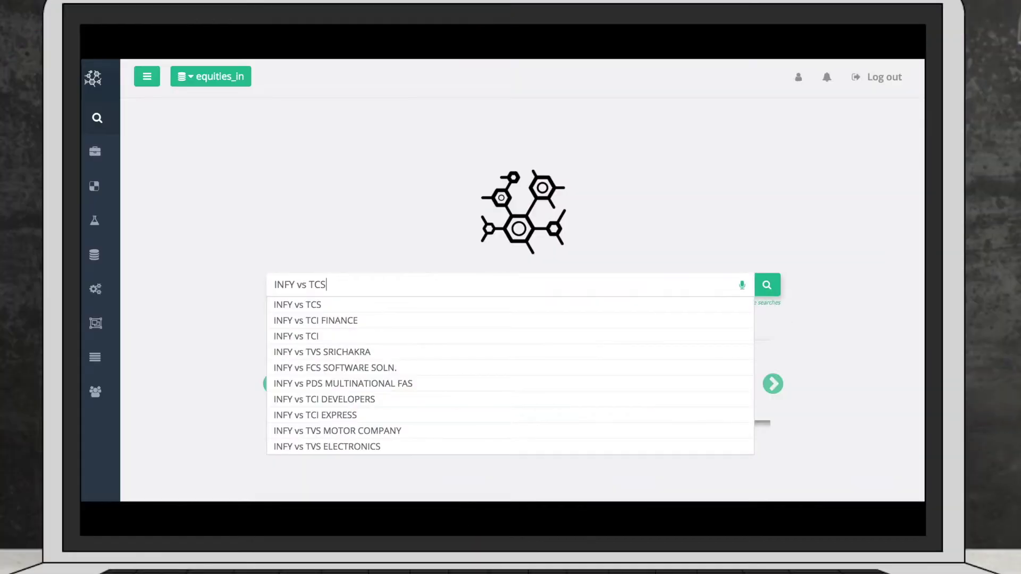
pyautogui.press('Return')
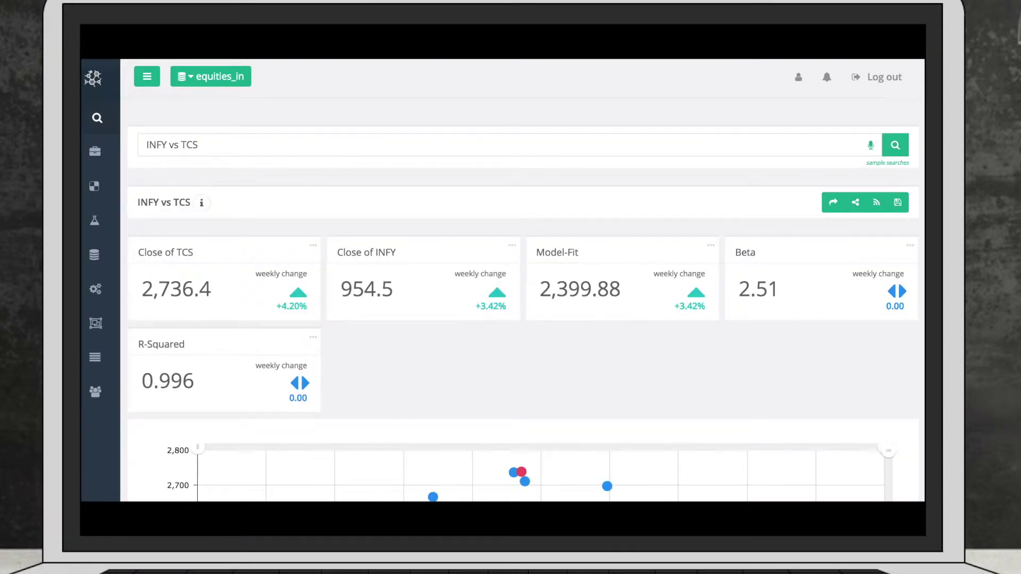
pyautogui.scroll(-5, 546, 232)
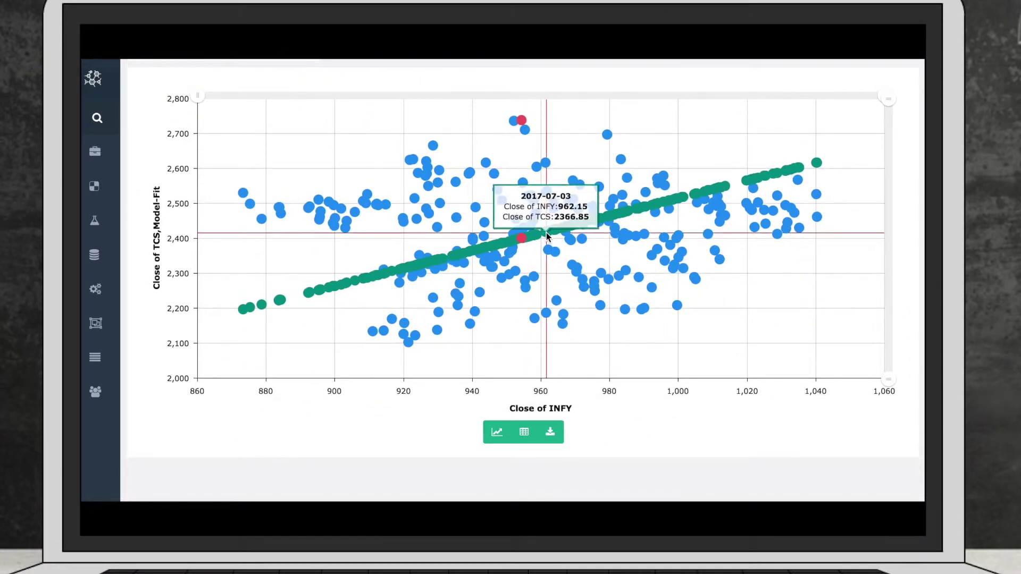
pyautogui.scroll(1, 546, 233)
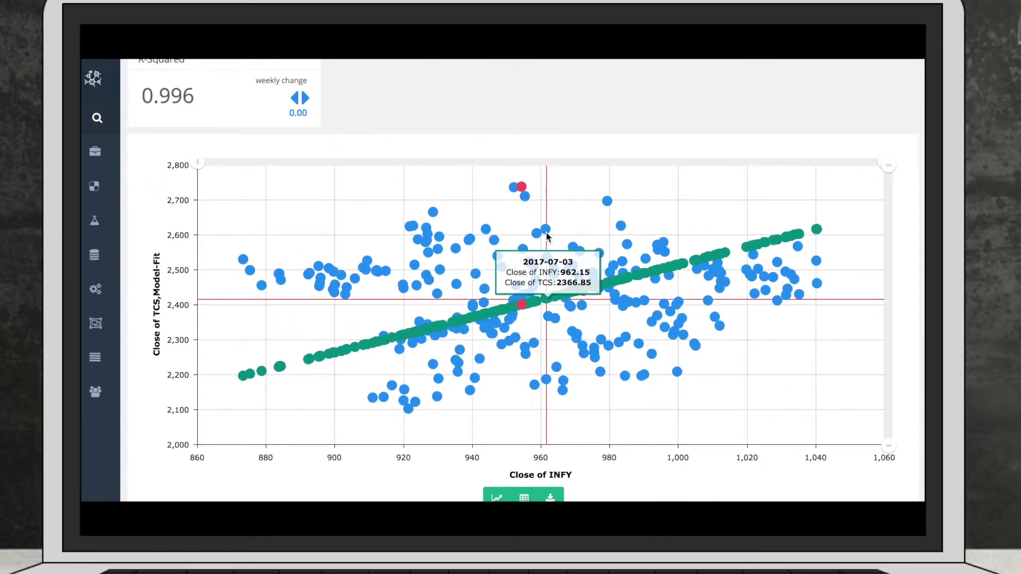
pyautogui.scroll(4, 547, 232)
pyautogui.write('30 day fore')
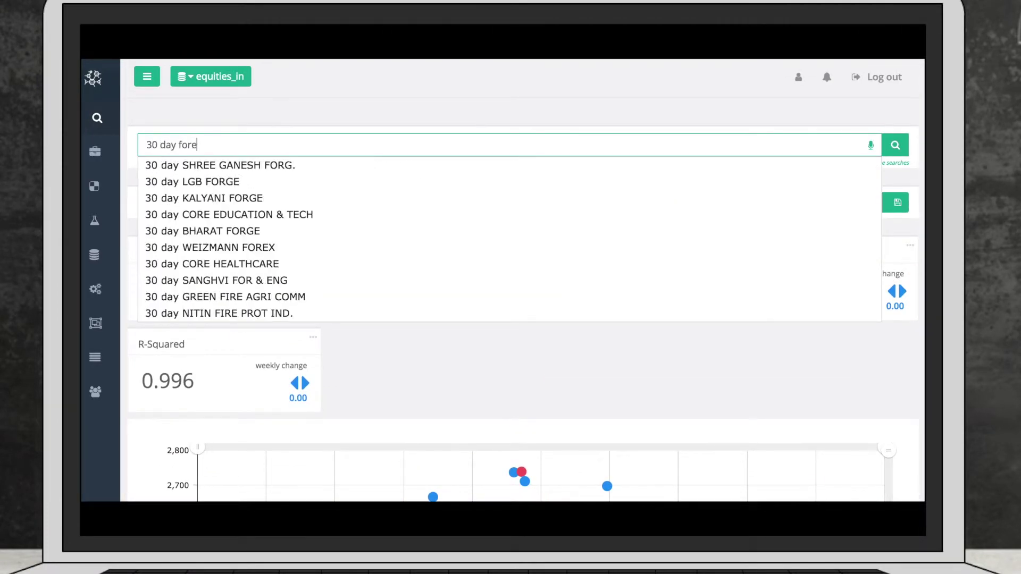
pyautogui.write('cast of ')
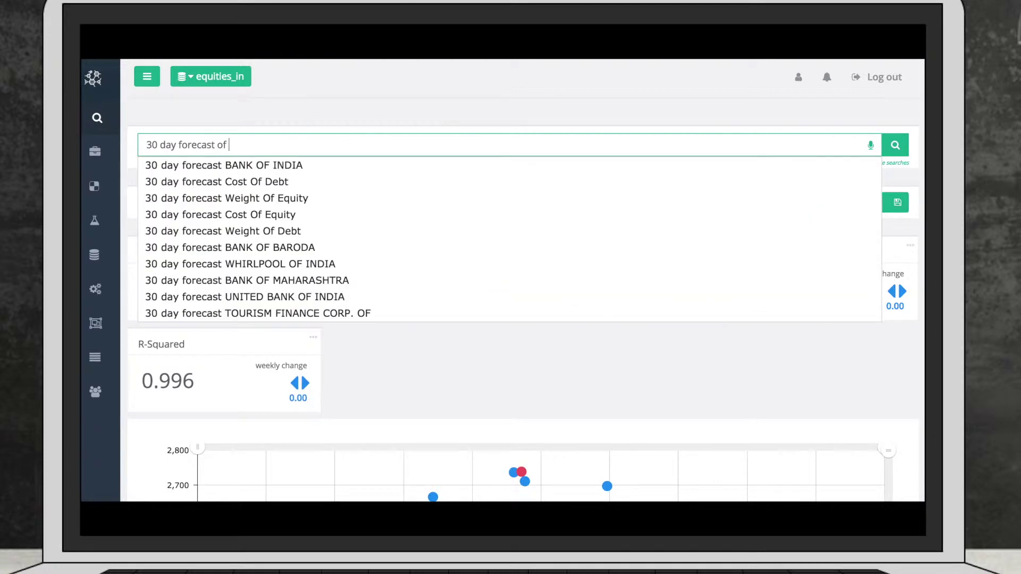
pyautogui.write('close of IN')
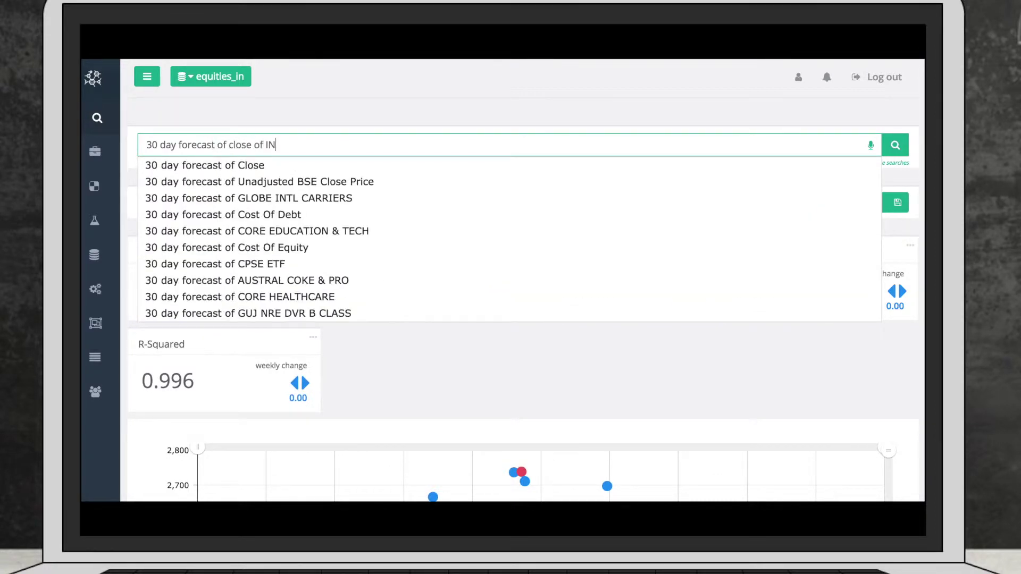
pyautogui.write('FY')
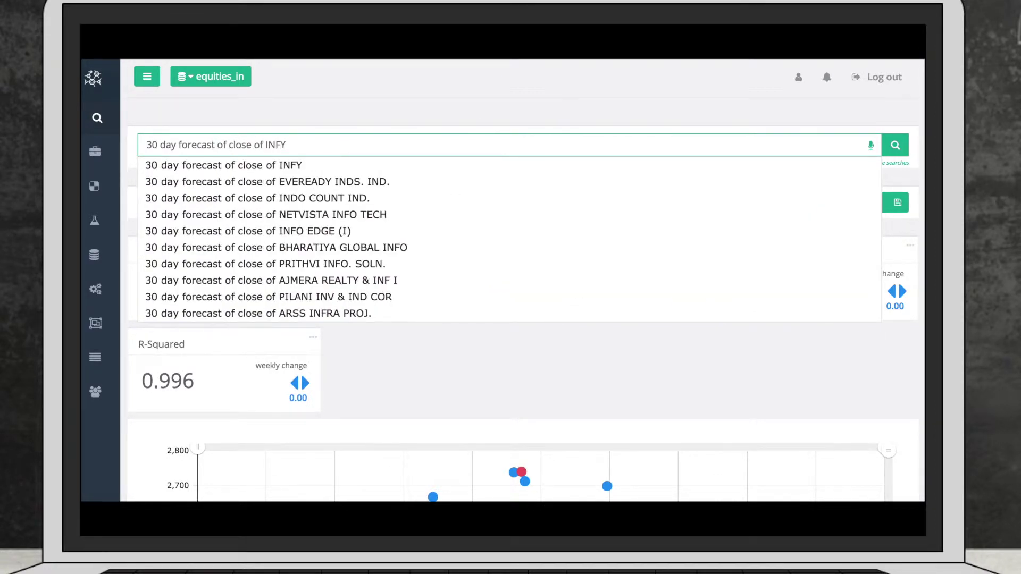
# Run the 30 day forecast of INFY close and hide the seasonal series
pyautogui.press('Down')
pyautogui.press('Return')
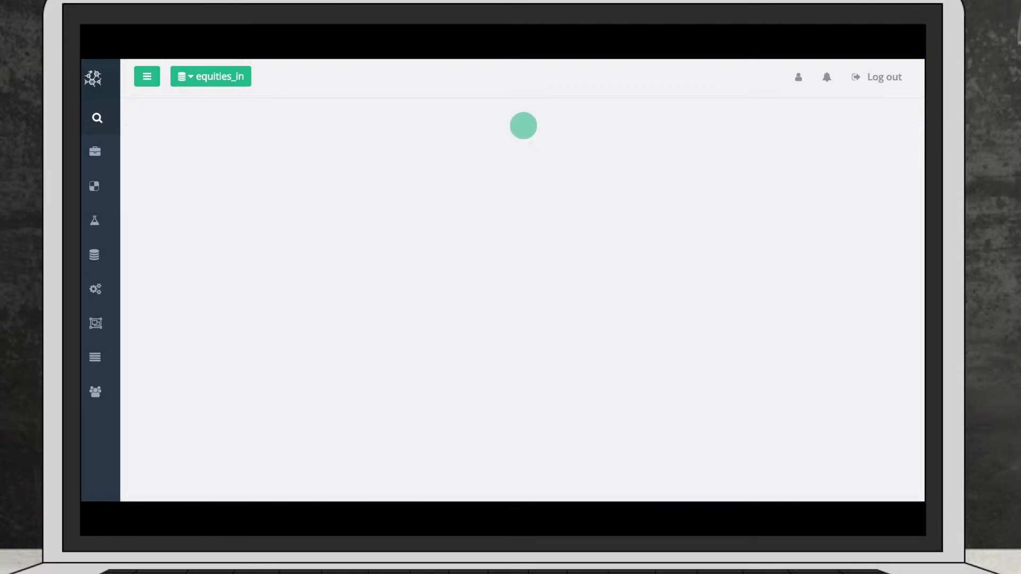
pyautogui.scroll(-1, 450, 158)
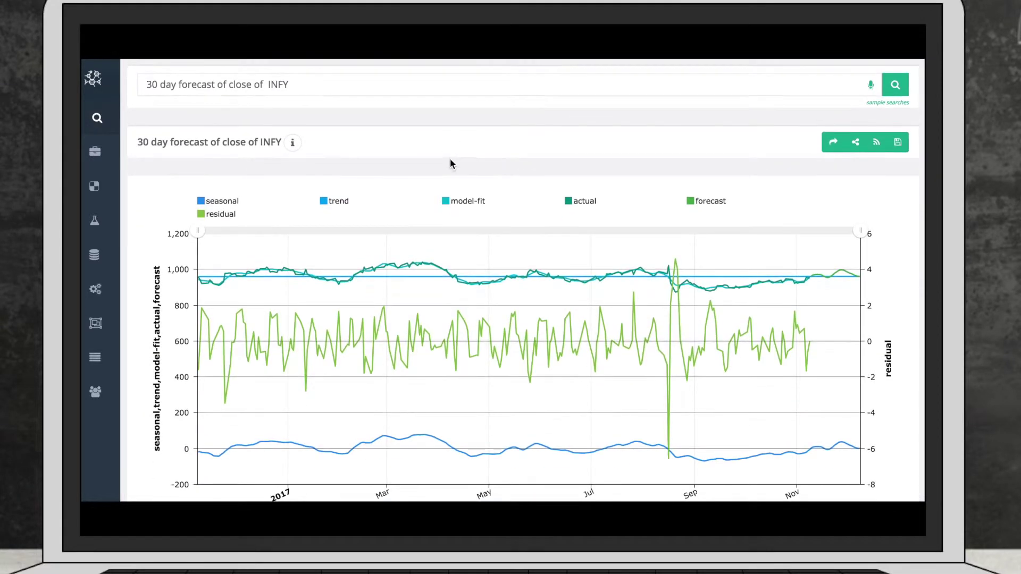
pyautogui.click(203, 208)
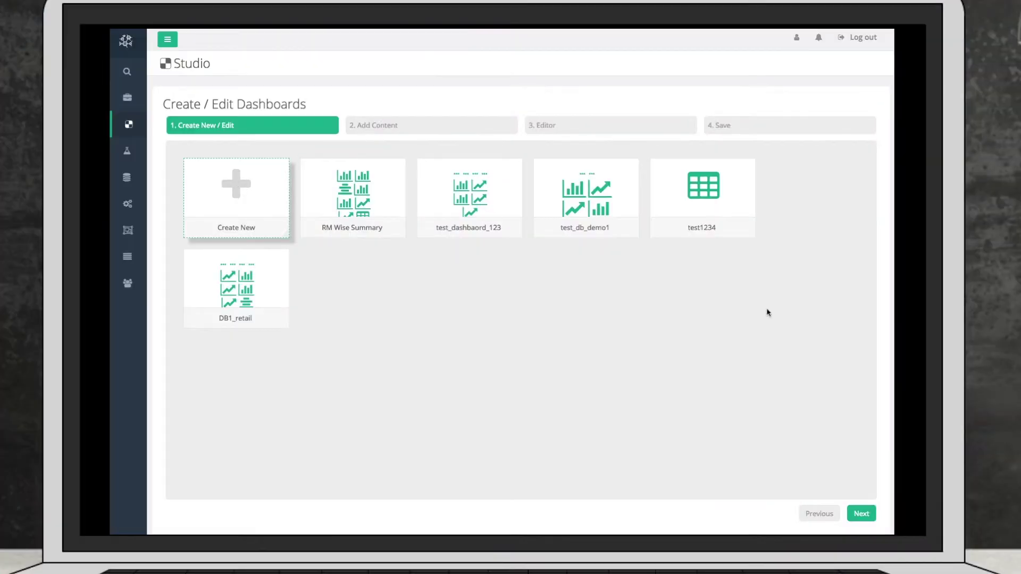
# Create a dashboard with top 10 banks, monthly vol of HDFC, TCS vs INFY, and top 10 IT
pyautogui.click(862, 513)
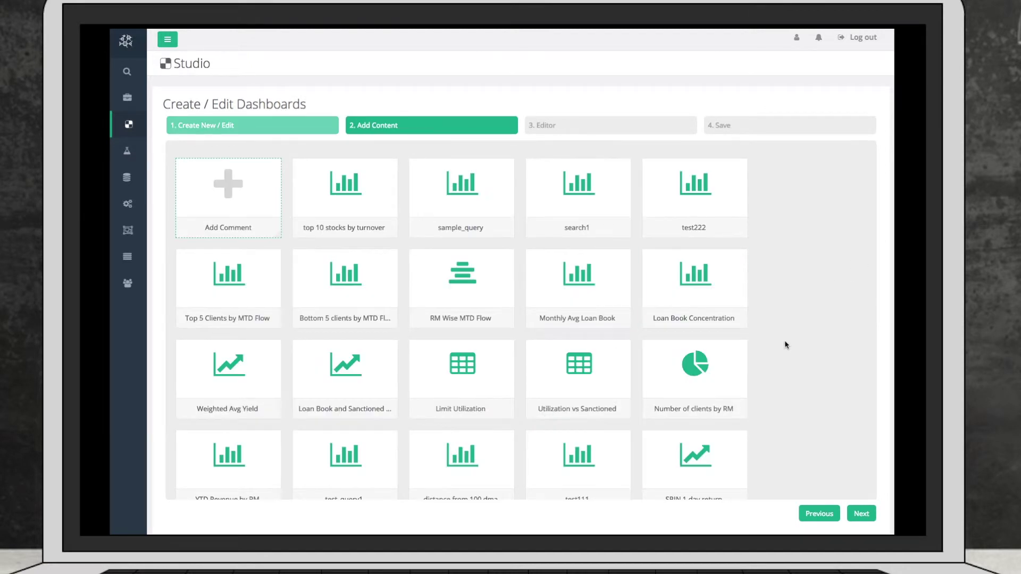
pyautogui.scroll(-1, 765, 342)
pyautogui.scroll(-4, 762, 385)
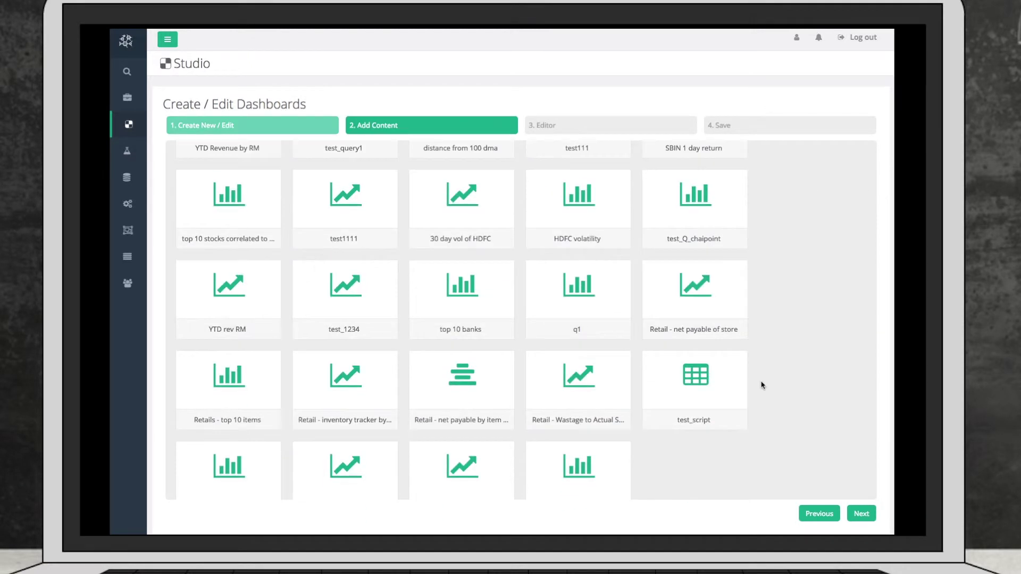
pyautogui.scroll(-1, 762, 385)
pyautogui.click(208, 437)
pyautogui.click(345, 434)
pyautogui.click(461, 435)
pyautogui.click(562, 435)
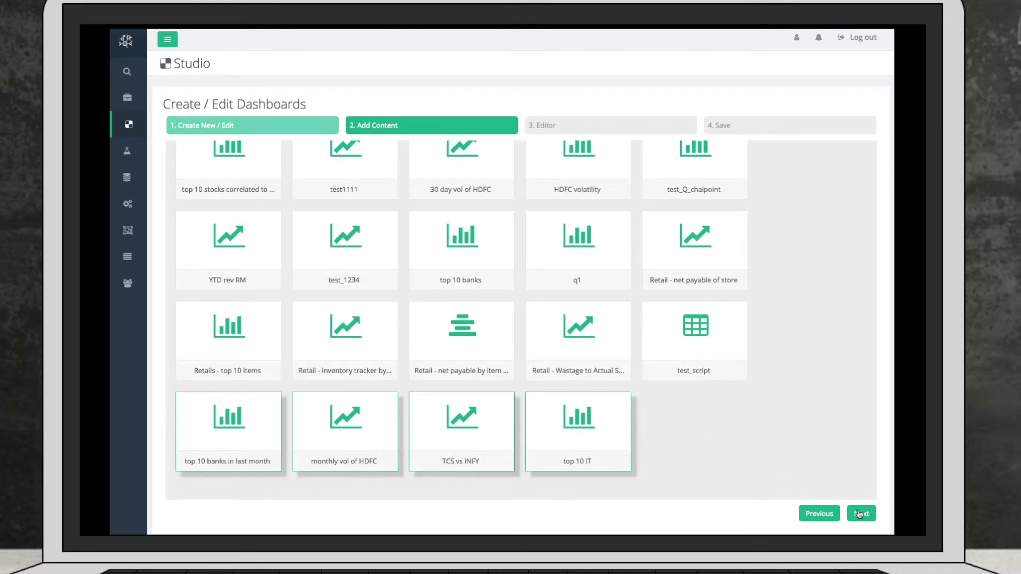
pyautogui.click(861, 513)
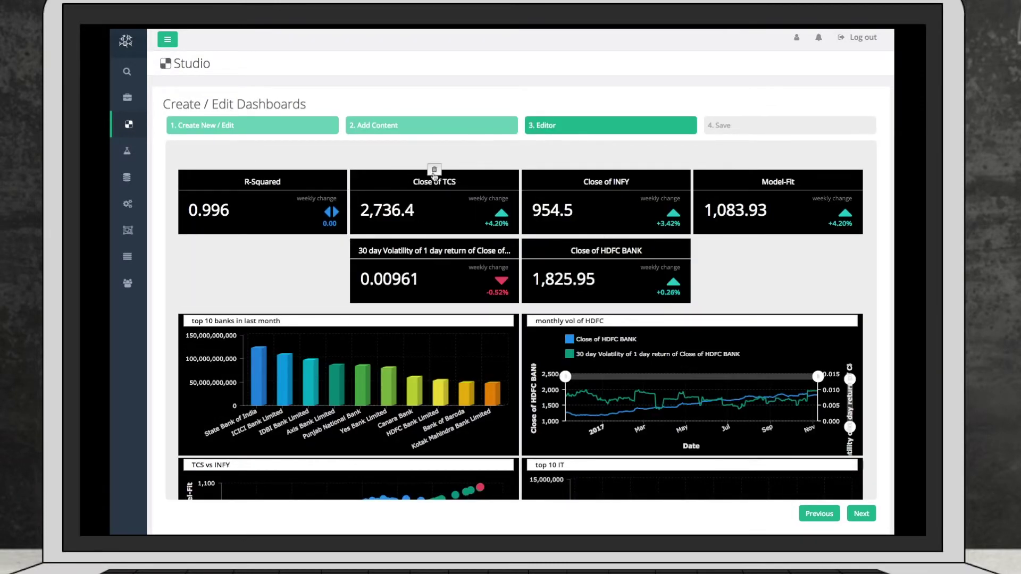
# Arrange Close of TCS, Close of INFY and volatility tiles on top, top 10 banks chart bottom-right
pyautogui.moveTo(433, 171); pyautogui.dragTo(307, 176)
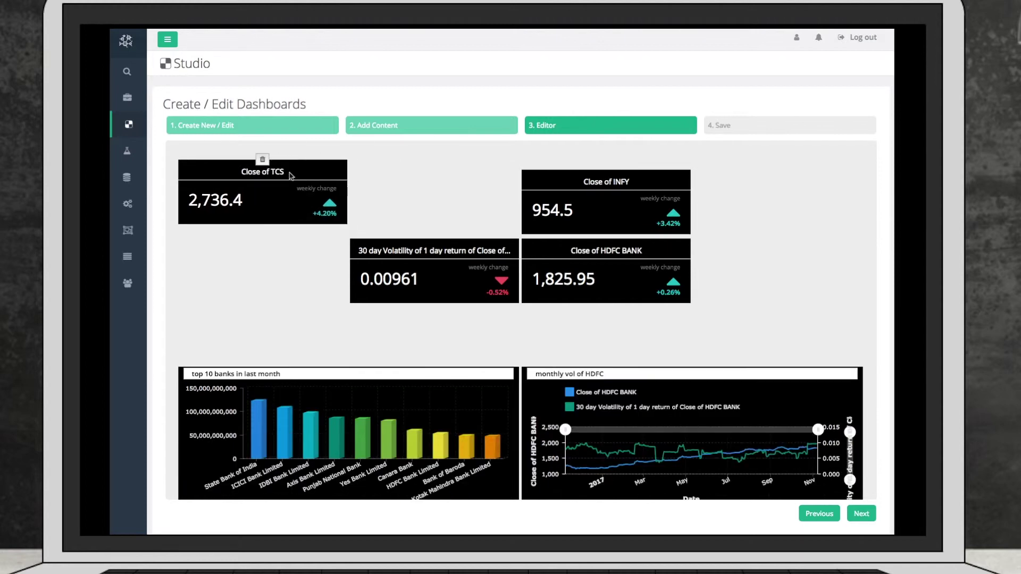
pyautogui.moveTo(604, 172); pyautogui.dragTo(434, 172)
pyautogui.moveTo(459, 250); pyautogui.dragTo(627, 186)
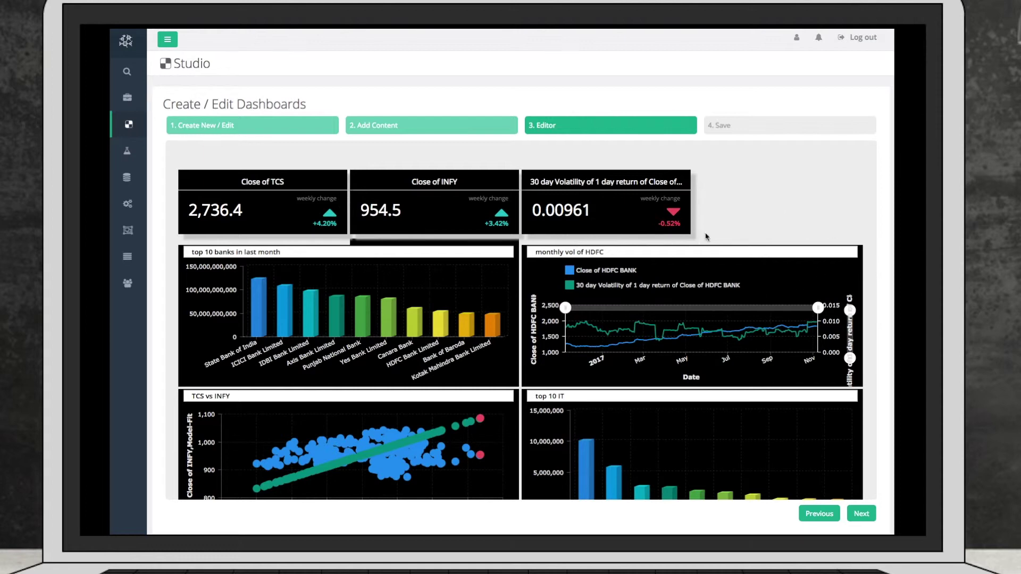
pyautogui.moveTo(446, 268); pyautogui.dragTo(754, 440)
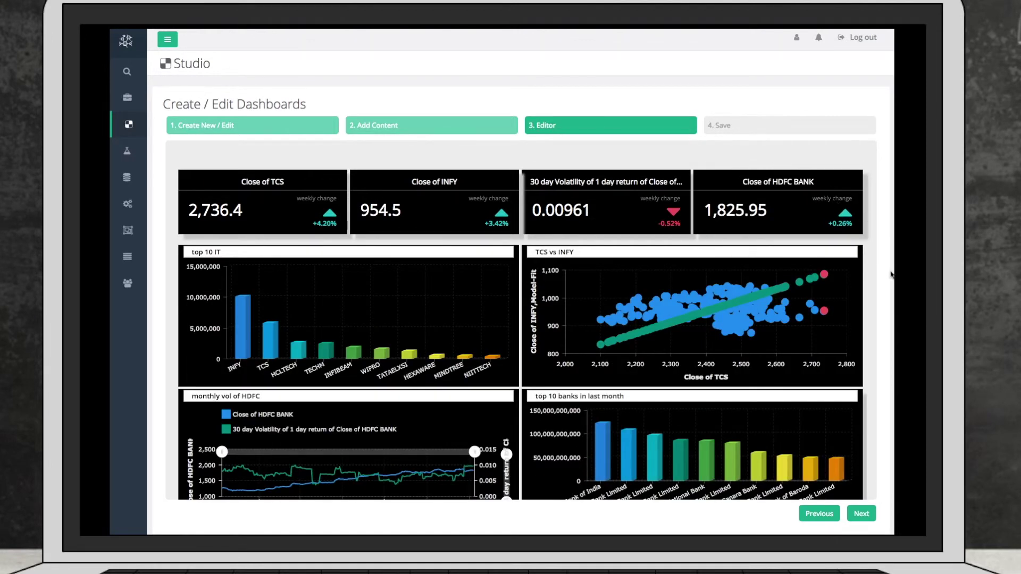
pyautogui.scroll(-2, 677, 156)
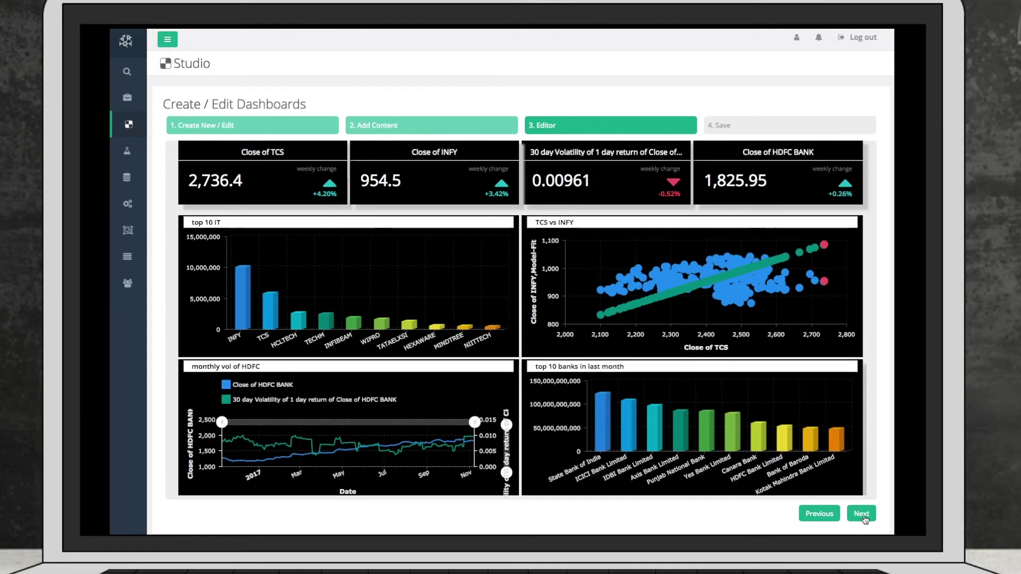
pyautogui.click(863, 514)
pyautogui.write('test')
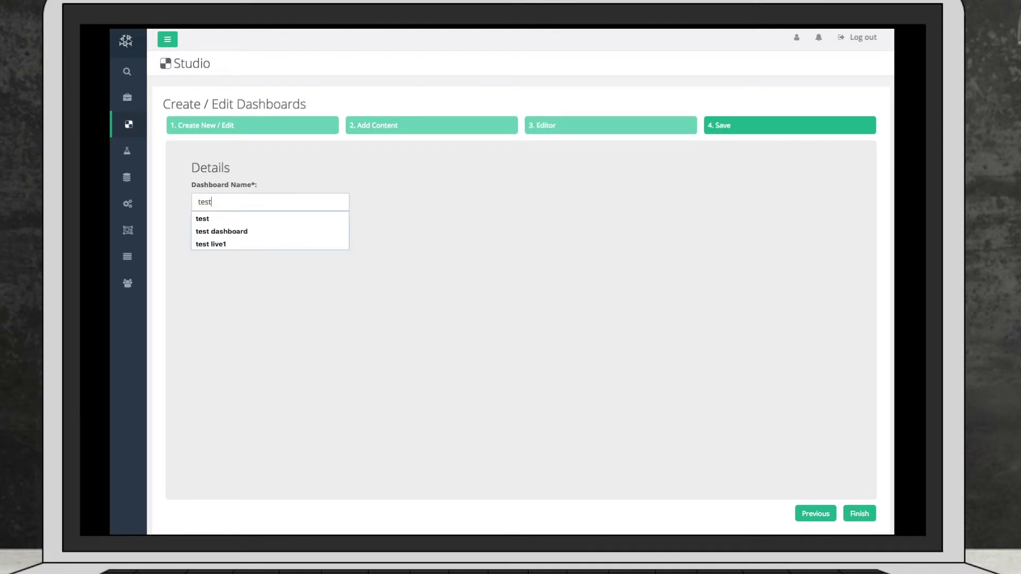
# Name the dashboard 'testdb 1' and finish saving it
pyautogui.press('Down')
pyautogui.press('Down')
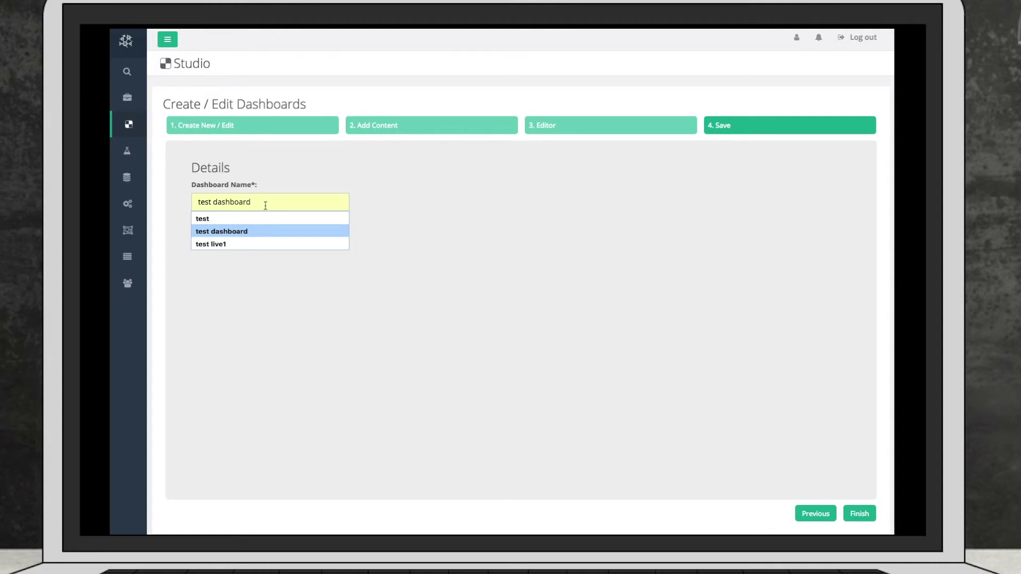
pyautogui.press('Down')
pyautogui.press('Down')
pyautogui.write('d')
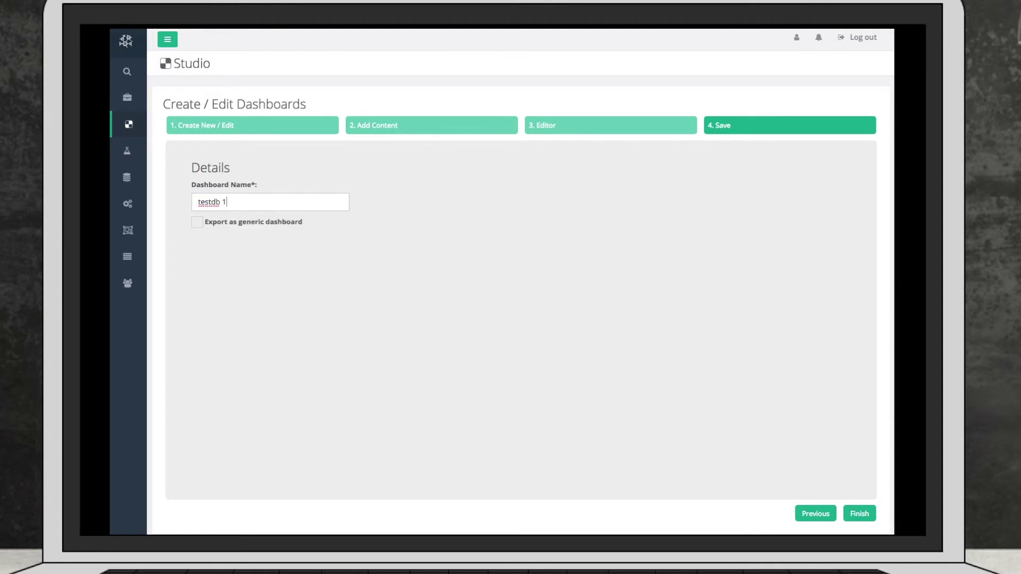
pyautogui.click(860, 515)
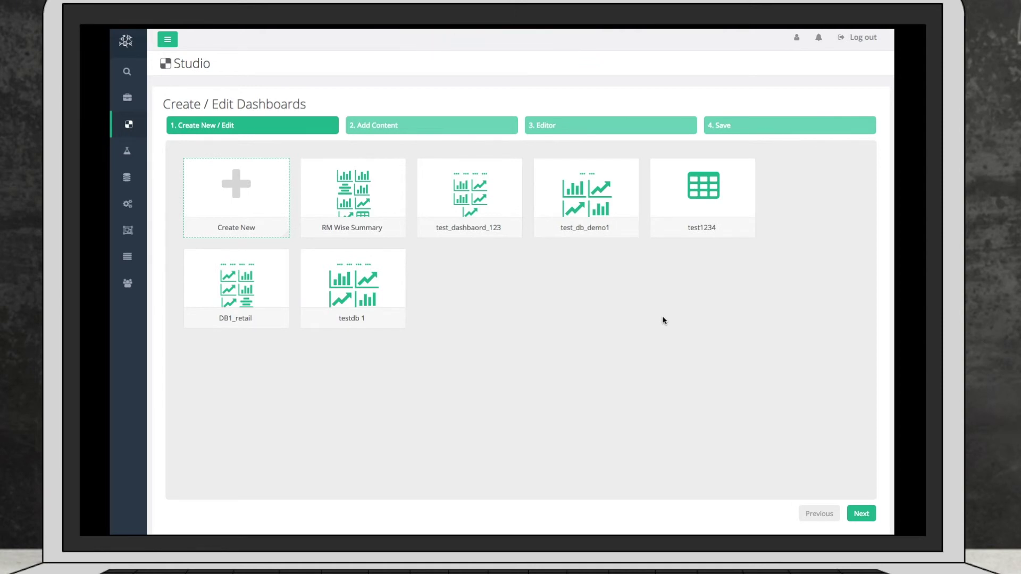